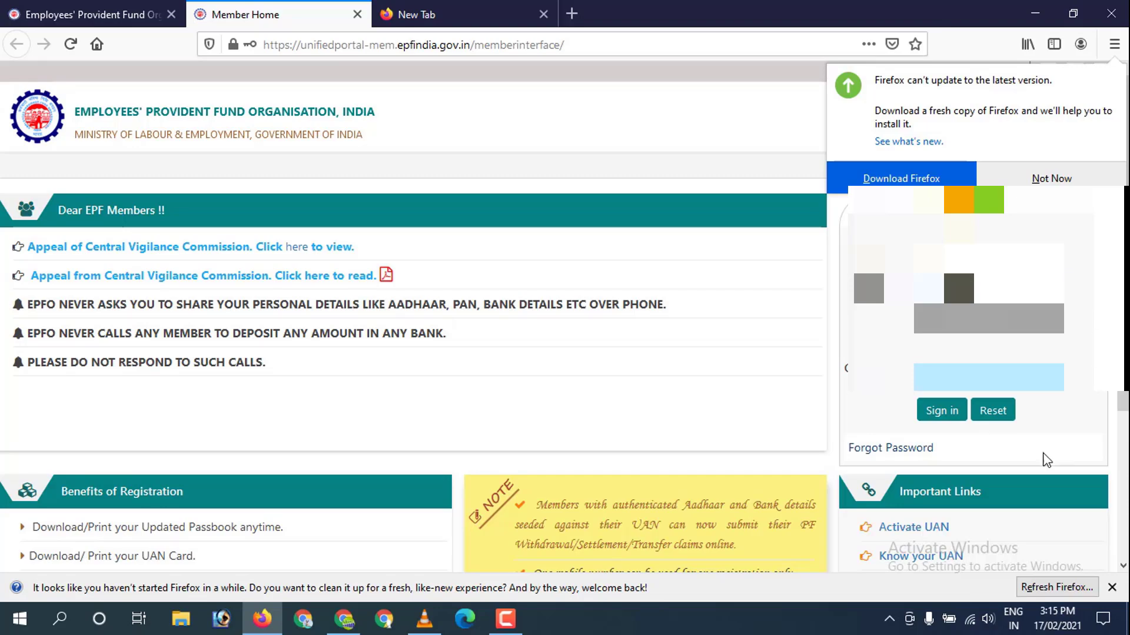
Submit the UAN and password to sign in to the member portal.
{"action": "key", "text": "Return"}
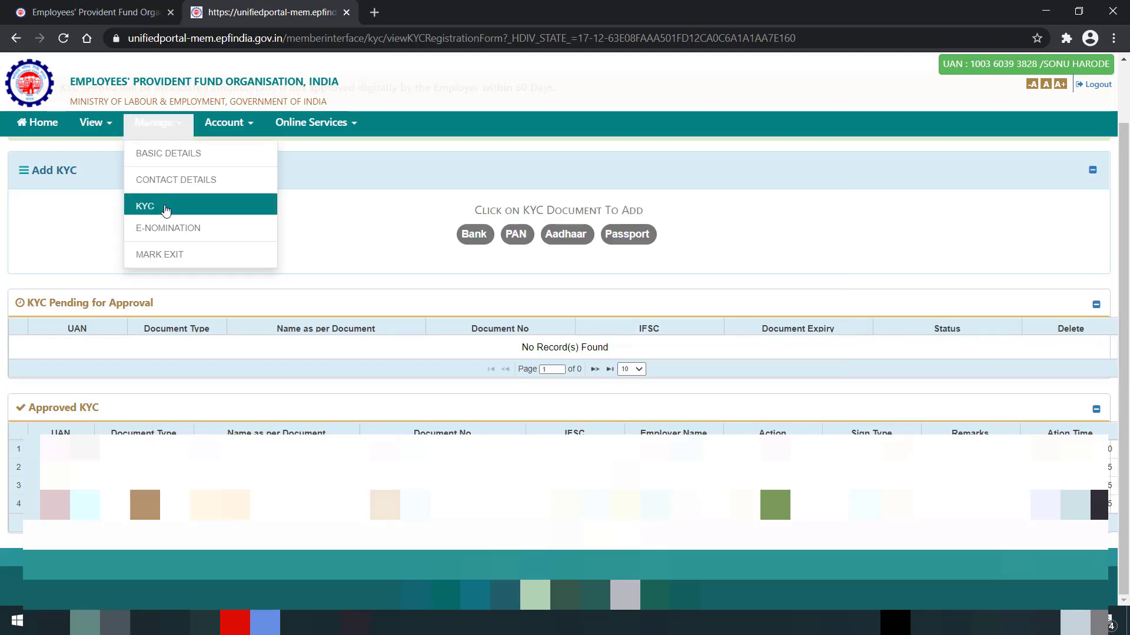
Open the Bank form under Manage > KYC and begin entering the bank account number.
{"action": "left_click", "coordinate": [165, 207]}
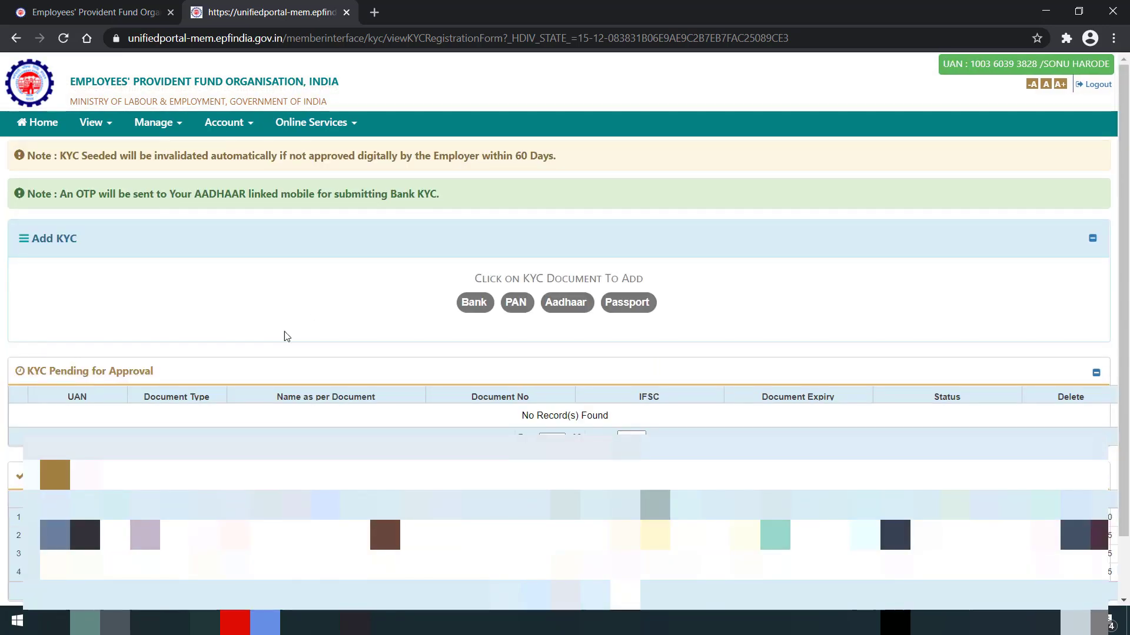
{"action": "left_click", "coordinate": [473, 302]}
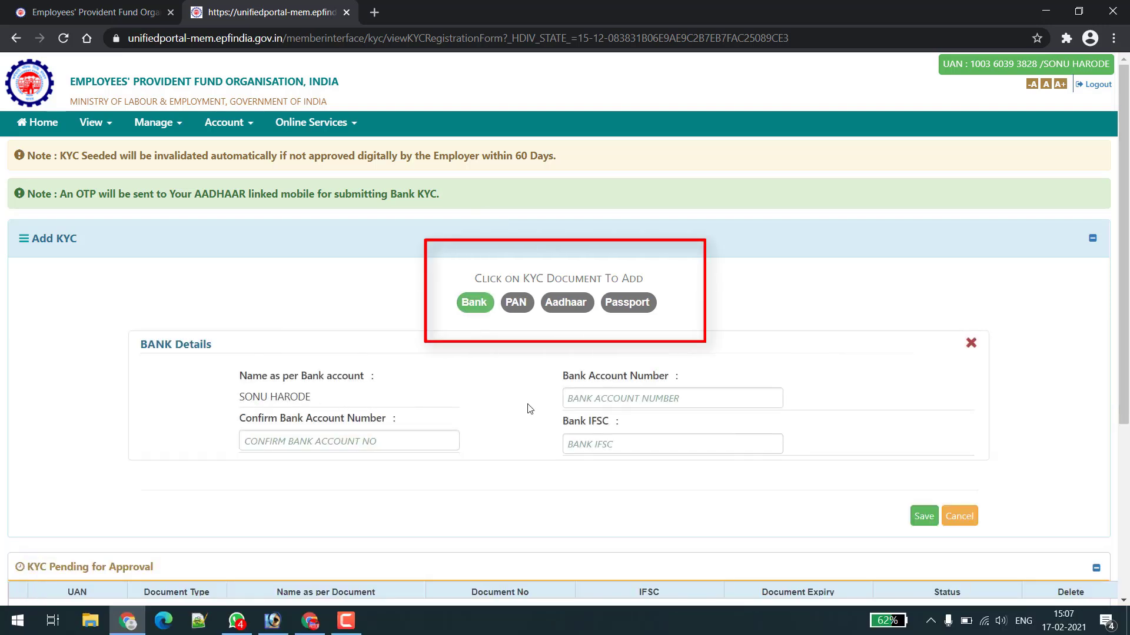
{"action": "left_click", "coordinate": [583, 397]}
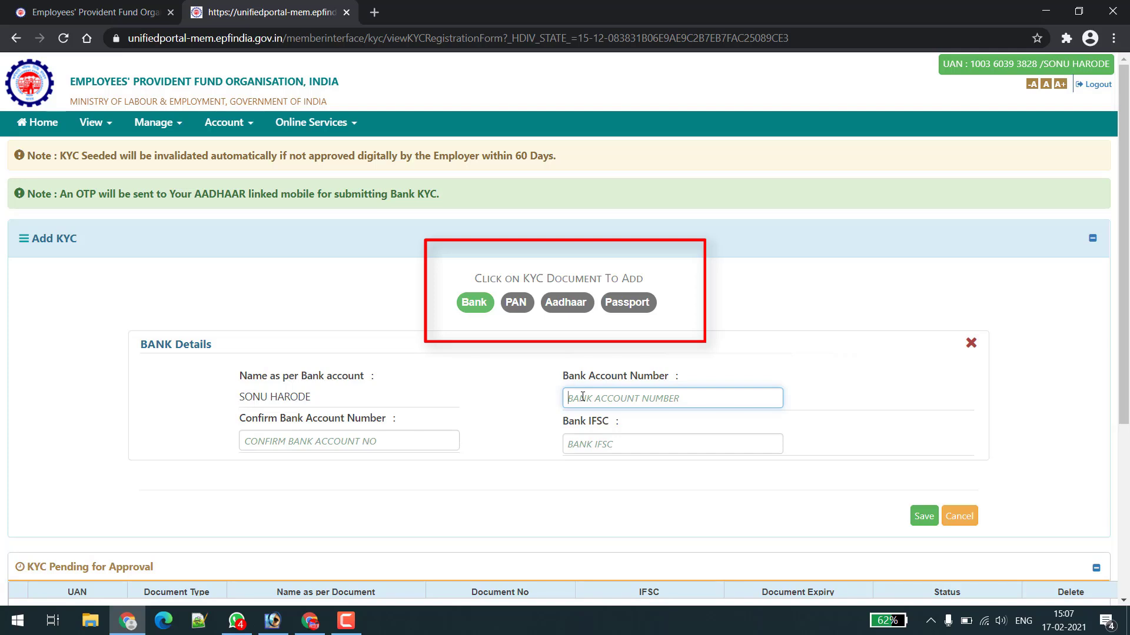
{"action": "type", "text": "••••"}
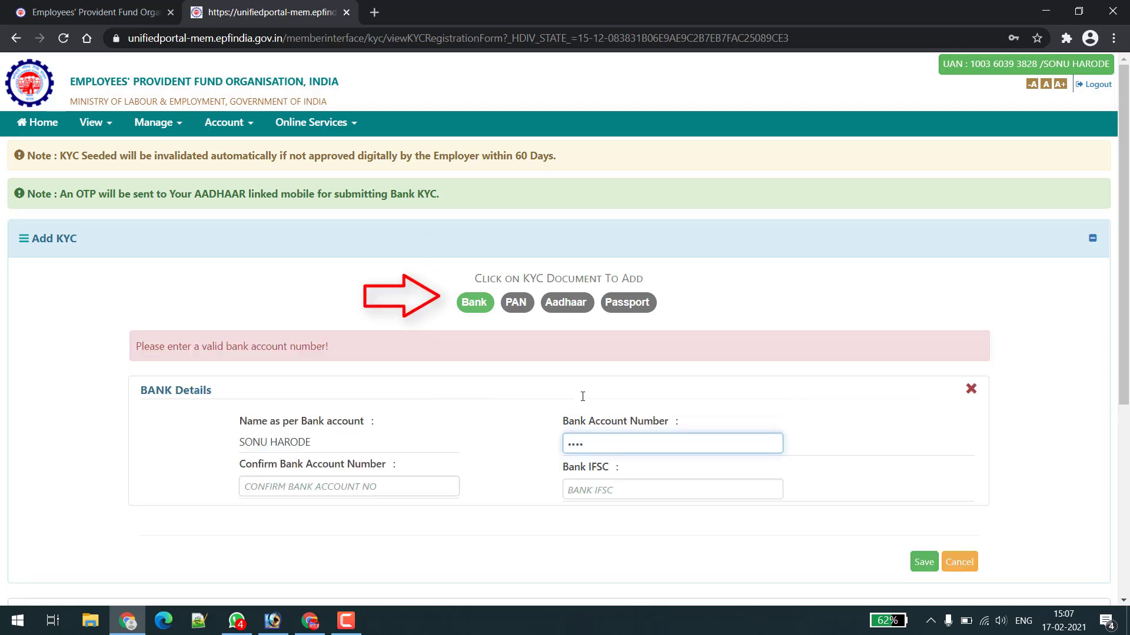
{"action": "type", "text": "•••••••"}
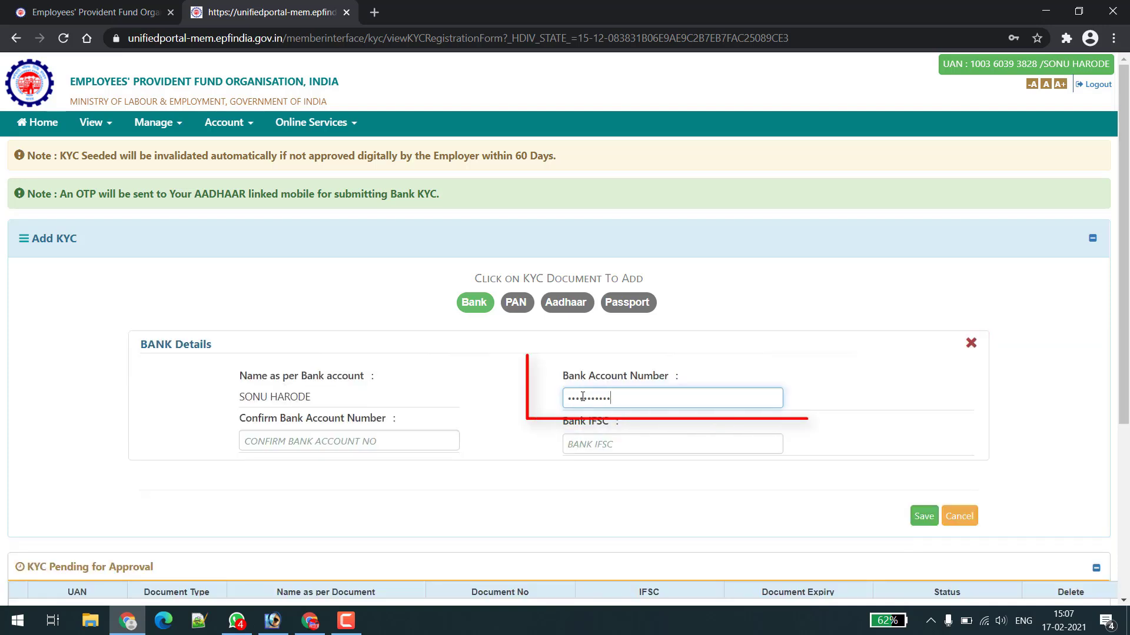
Check the account number field, then start retyping the number in Confirm Bank Account Number.
{"action": "left_click", "coordinate": [419, 443]}
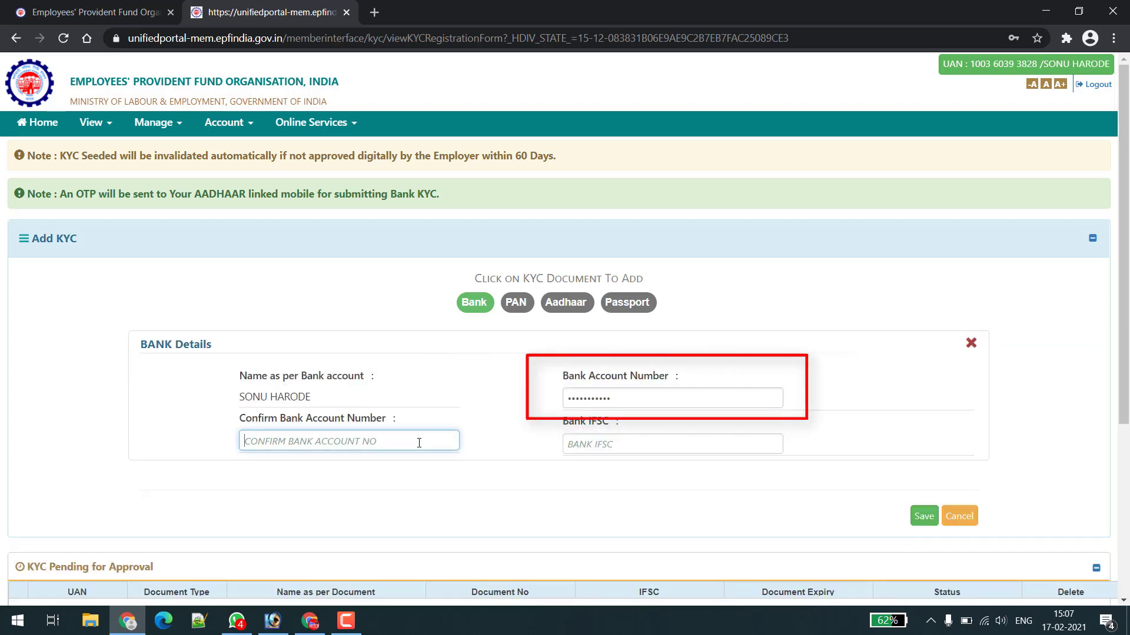
{"action": "type", "text": "2"}
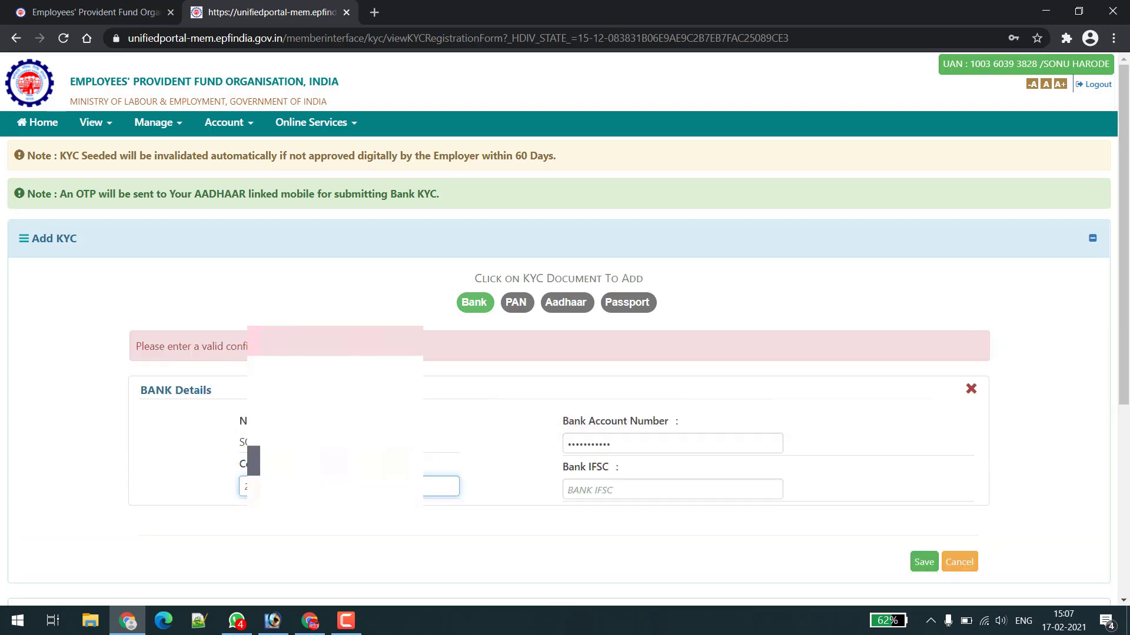
{"action": "left_click", "coordinate": [582, 396]}
{"action": "left_click", "coordinate": [419, 441]}
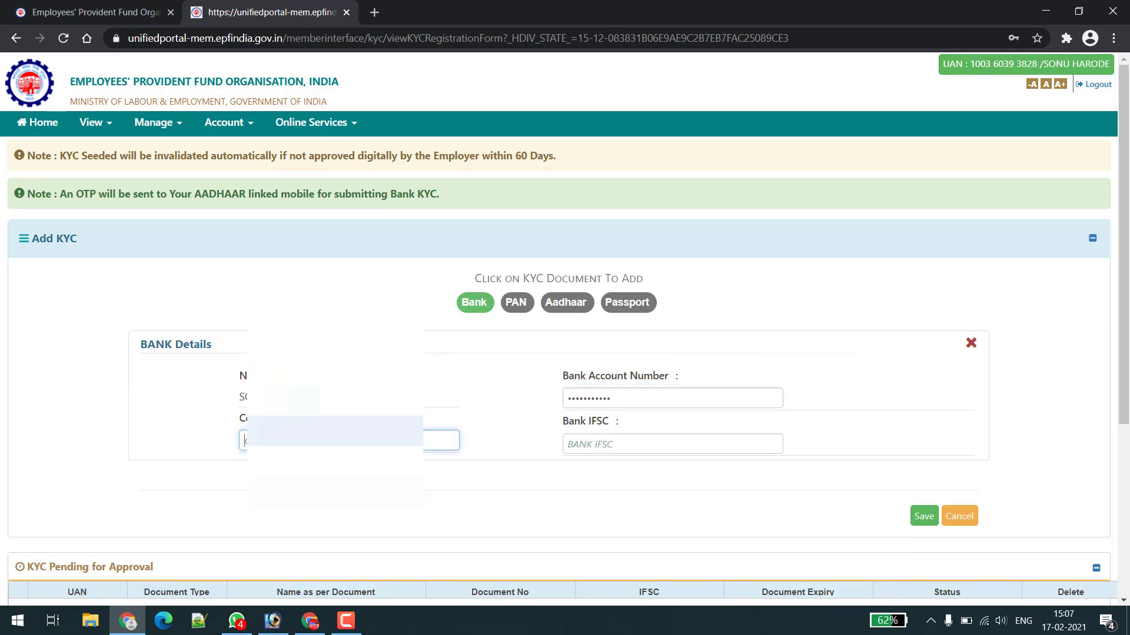
{"action": "left_click", "coordinate": [583, 396]}
{"action": "left_click", "coordinate": [448, 437]}
{"action": "left_click", "coordinate": [583, 396]}
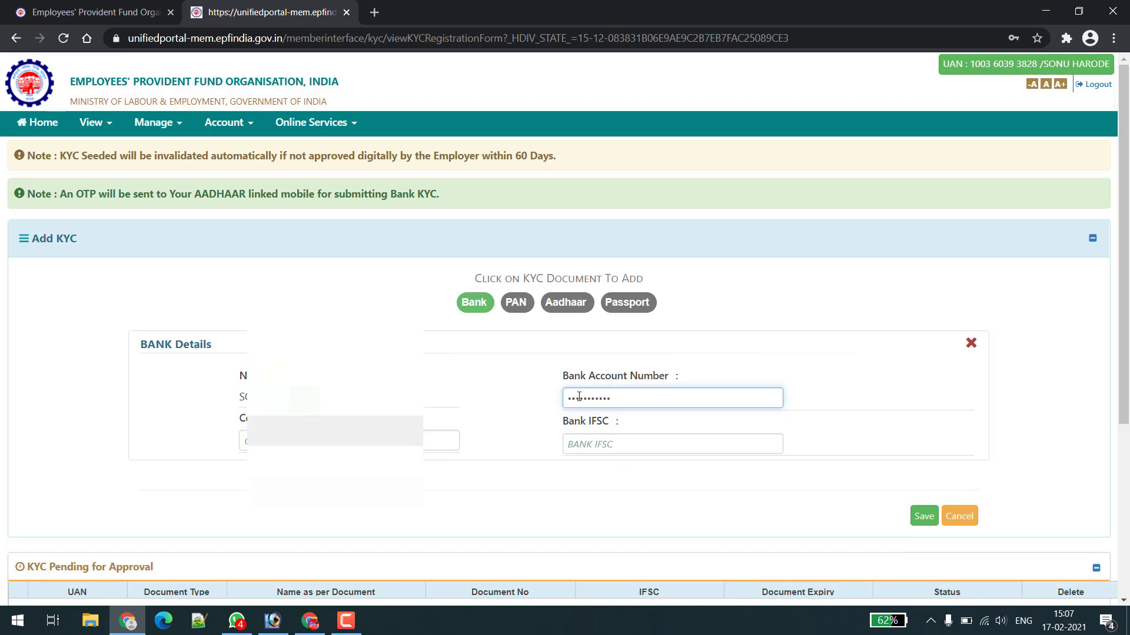
{"action": "left_click", "coordinate": [448, 441]}
{"action": "left_click", "coordinate": [575, 396]}
{"action": "left_click", "coordinate": [434, 441]}
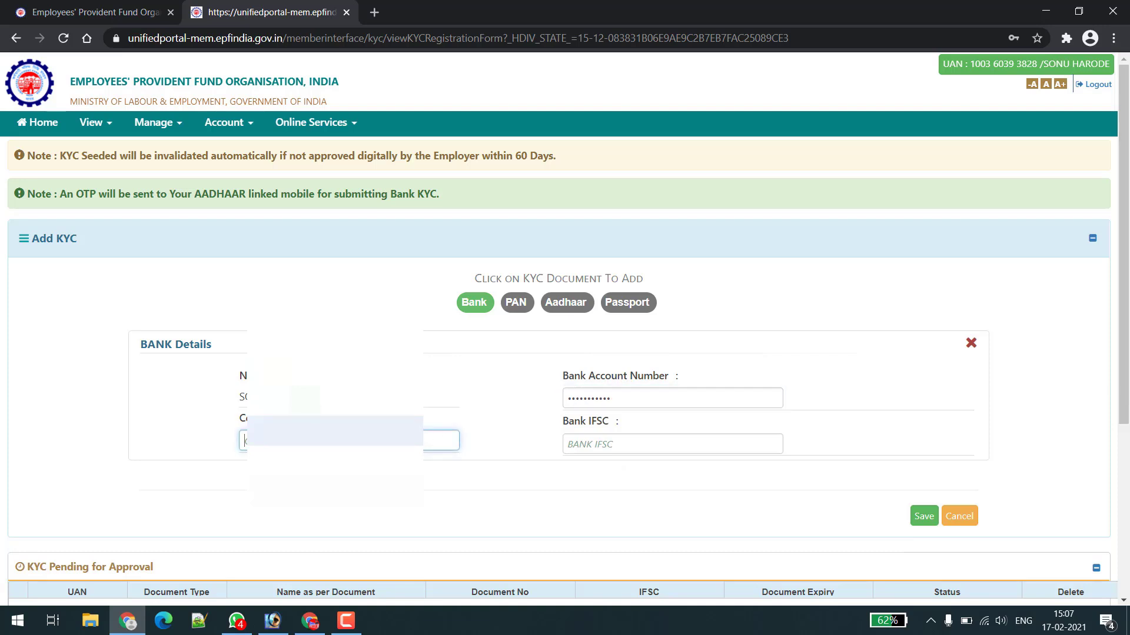
{"action": "left_click", "coordinate": [580, 396]}
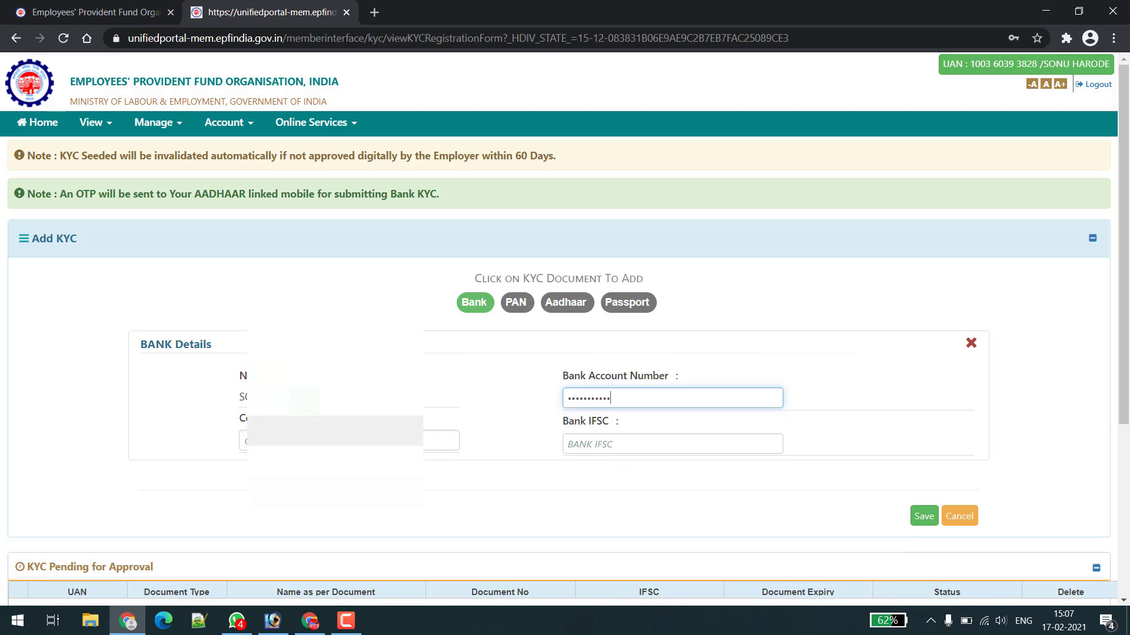
{"action": "left_click", "coordinate": [442, 440]}
{"action": "left_click", "coordinate": [610, 398]}
{"action": "left_click", "coordinate": [441, 440]}
{"action": "left_click", "coordinate": [582, 397]}
{"action": "left_click", "coordinate": [441, 440]}
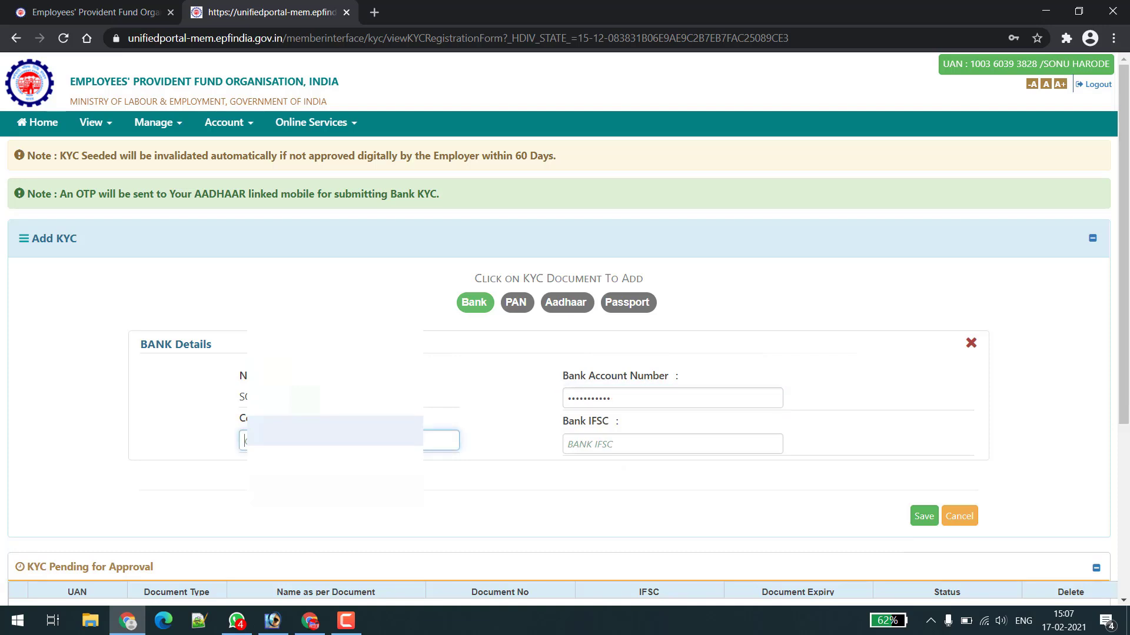
{"action": "left_click", "coordinate": [582, 397]}
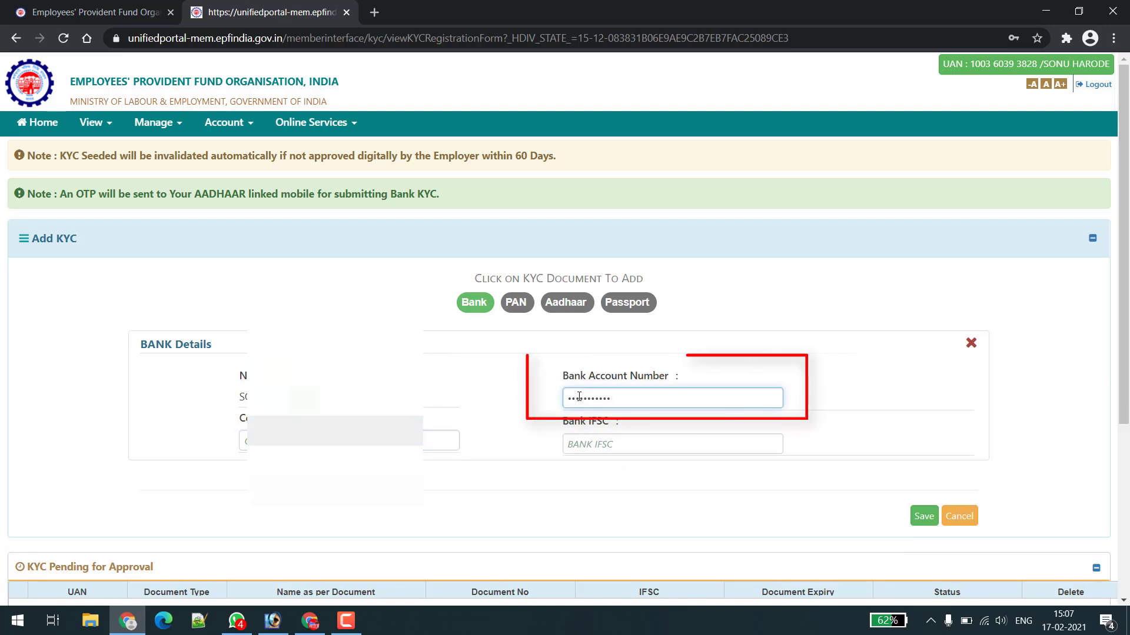
{"action": "left_click", "coordinate": [441, 440]}
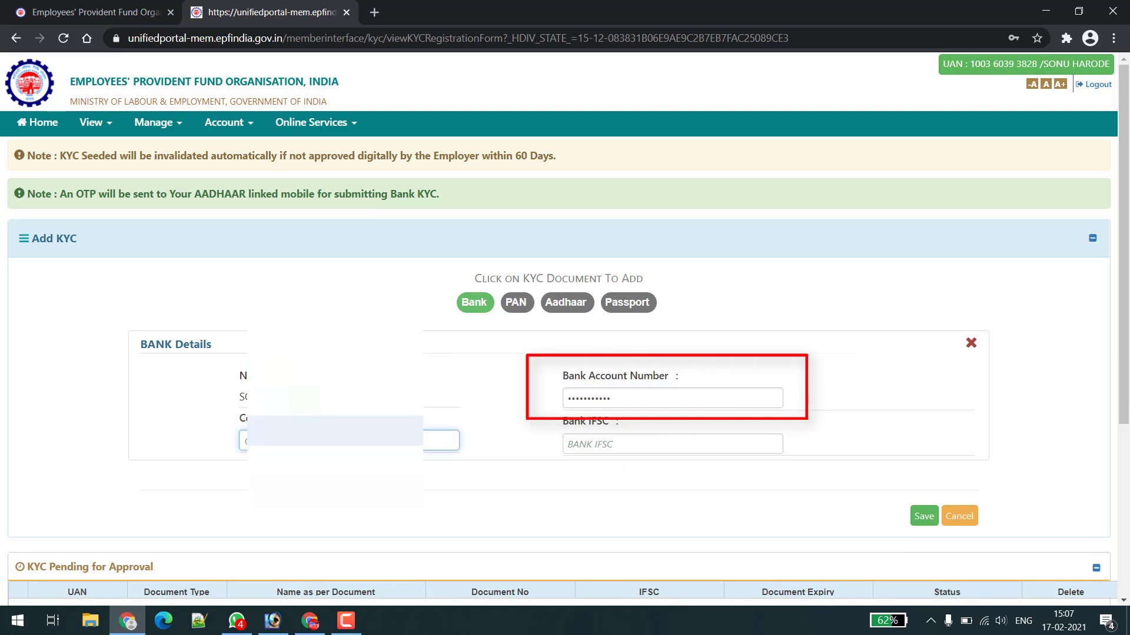
{"action": "type", "text": "2"}
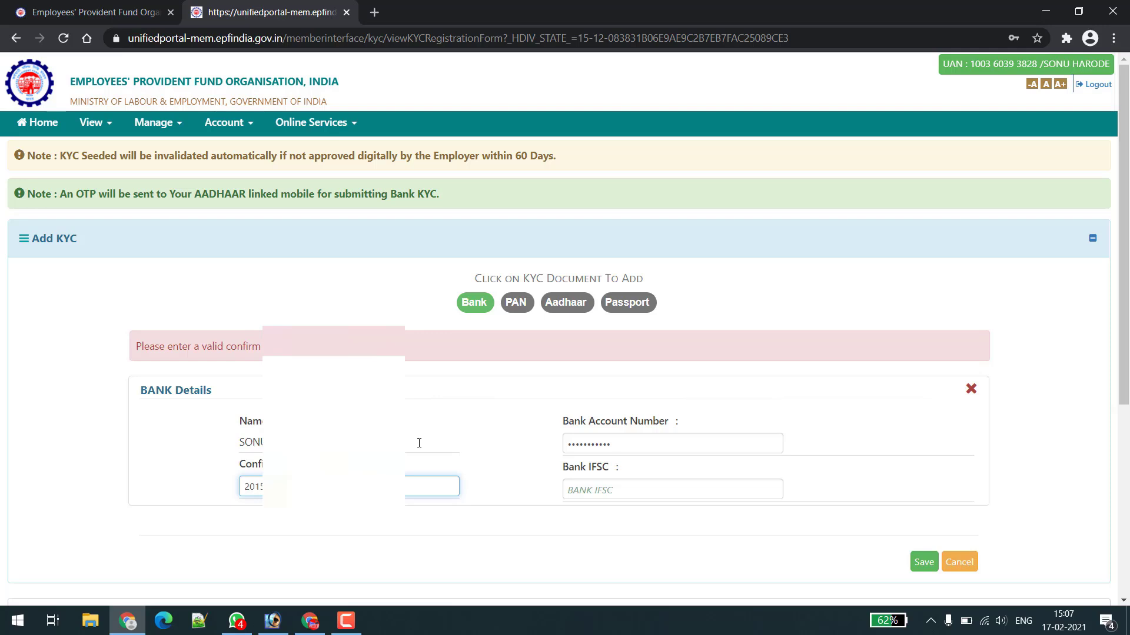
{"action": "type", "text": "01"}
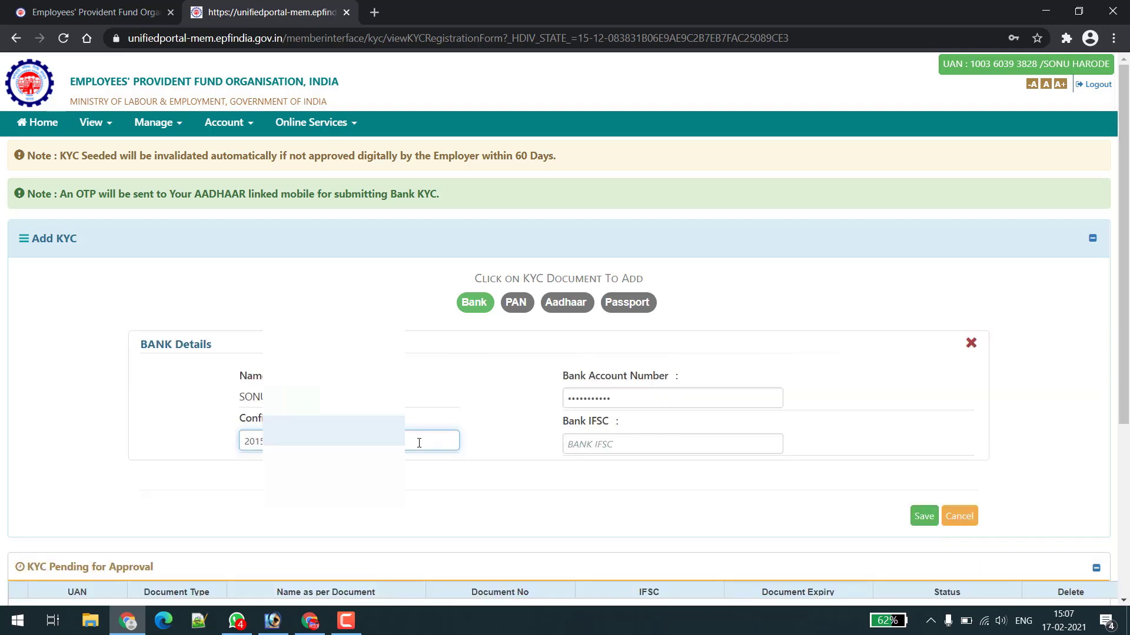
Enter and verify IFSC SBIN0000327 so the bank name fills in as STATE BANK OF INDIA.
{"action": "left_click", "coordinate": [597, 449]}
{"action": "type", "text": "SBIN"}
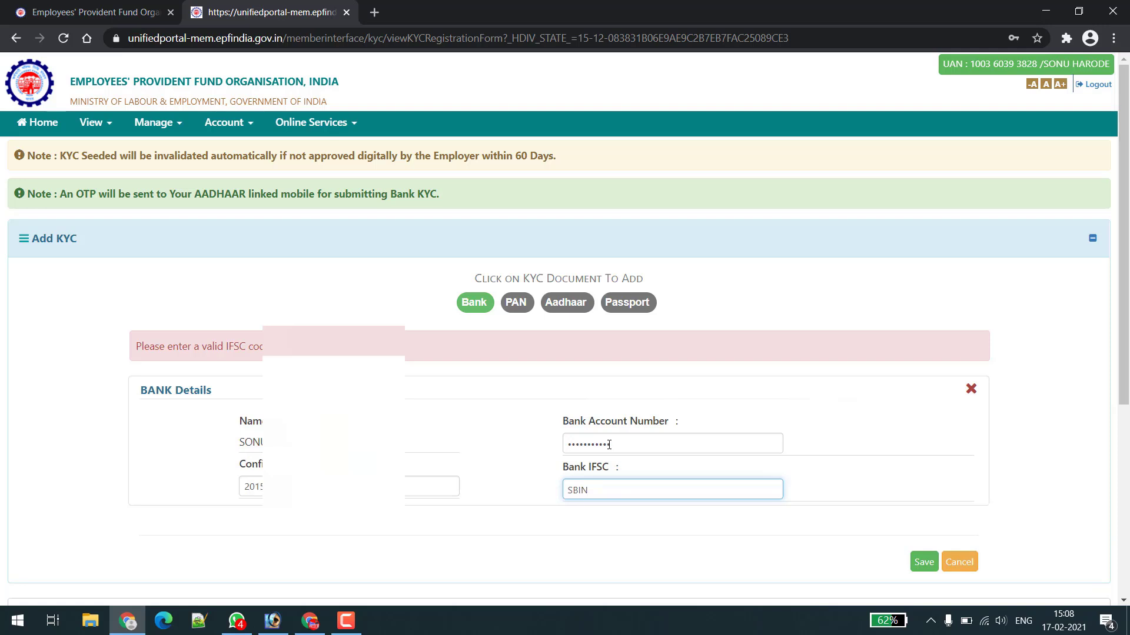
{"action": "type", "text": "0000327"}
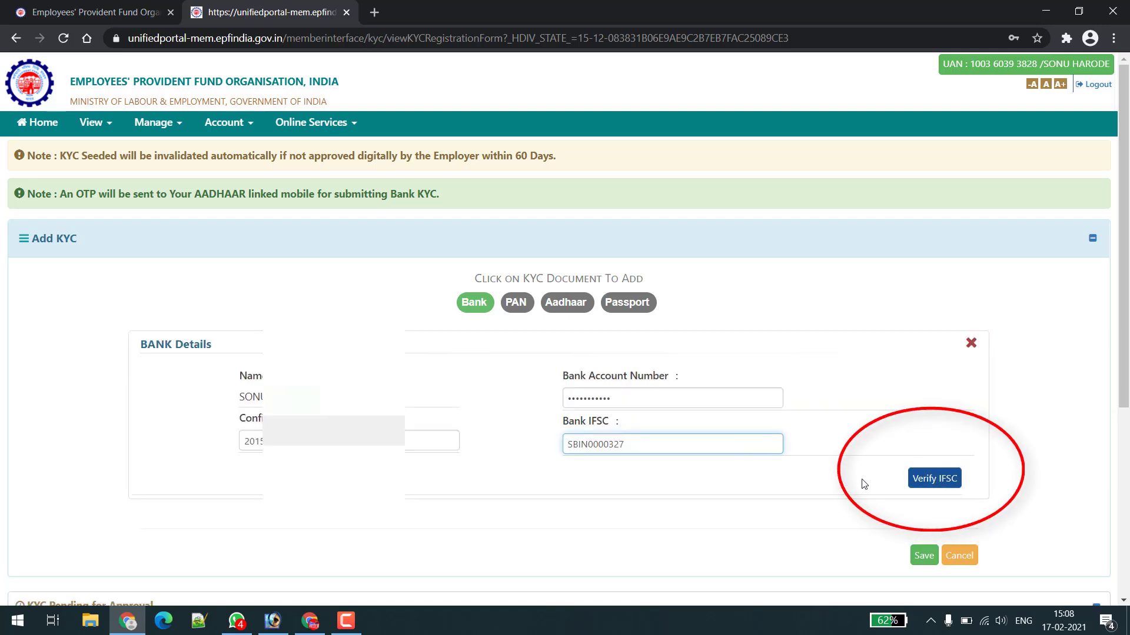
{"action": "left_click", "coordinate": [936, 480]}
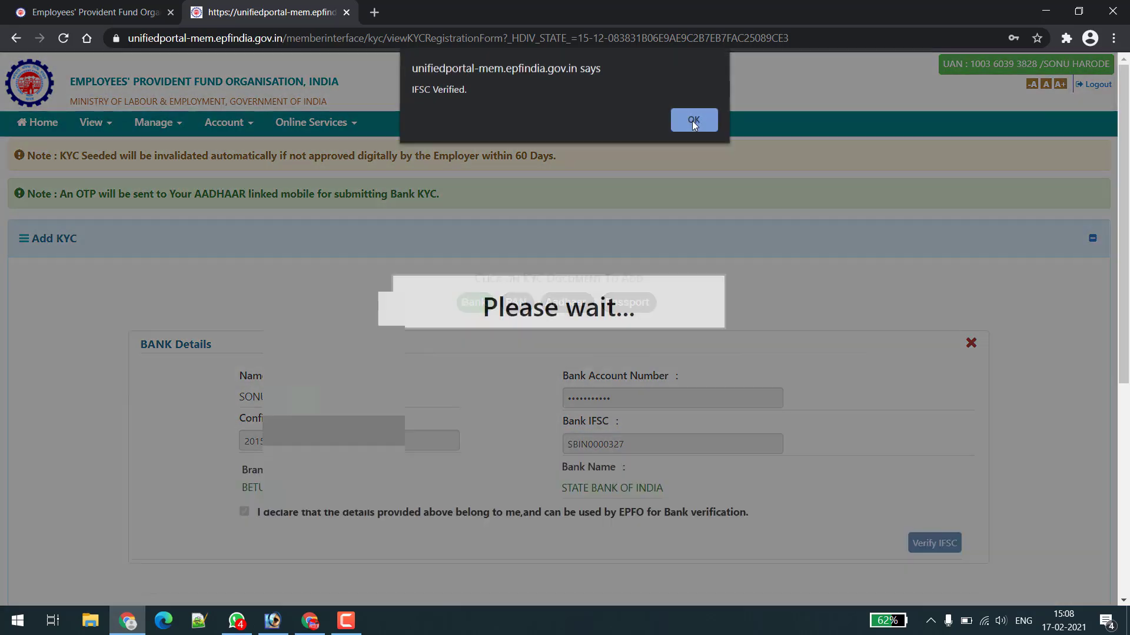
{"action": "left_click", "coordinate": [693, 121]}
{"action": "scroll", "coordinate": [630, 342], "scroll_direction": "down", "scroll_amount": 3}
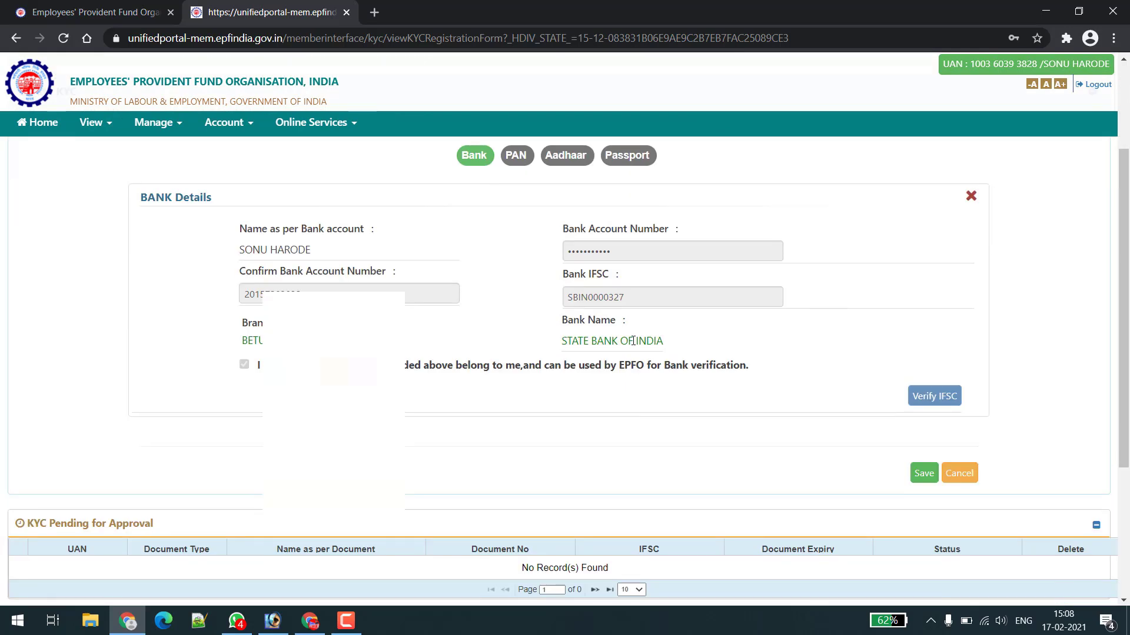
Save the verified bank details from the BANK Details form.
{"action": "scroll", "coordinate": [677, 347], "scroll_direction": "down", "scroll_amount": 1}
{"action": "left_click", "coordinate": [924, 400]}
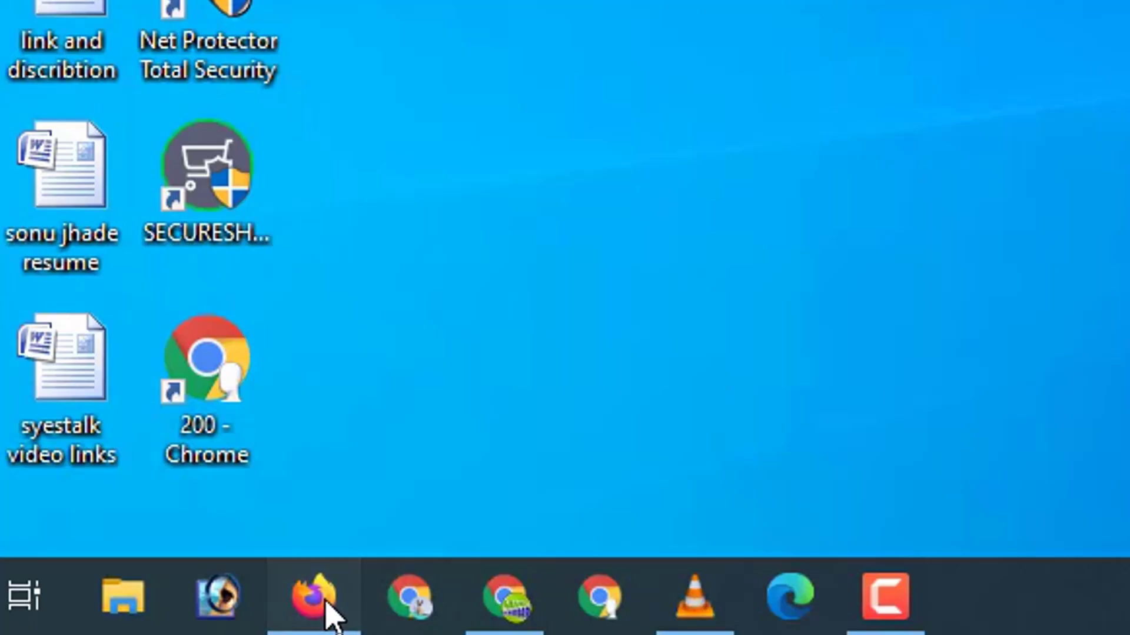
Return to the Member Home tab in Firefox and start a blank Bank KYC form.
{"action": "left_click", "coordinate": [324, 605]}
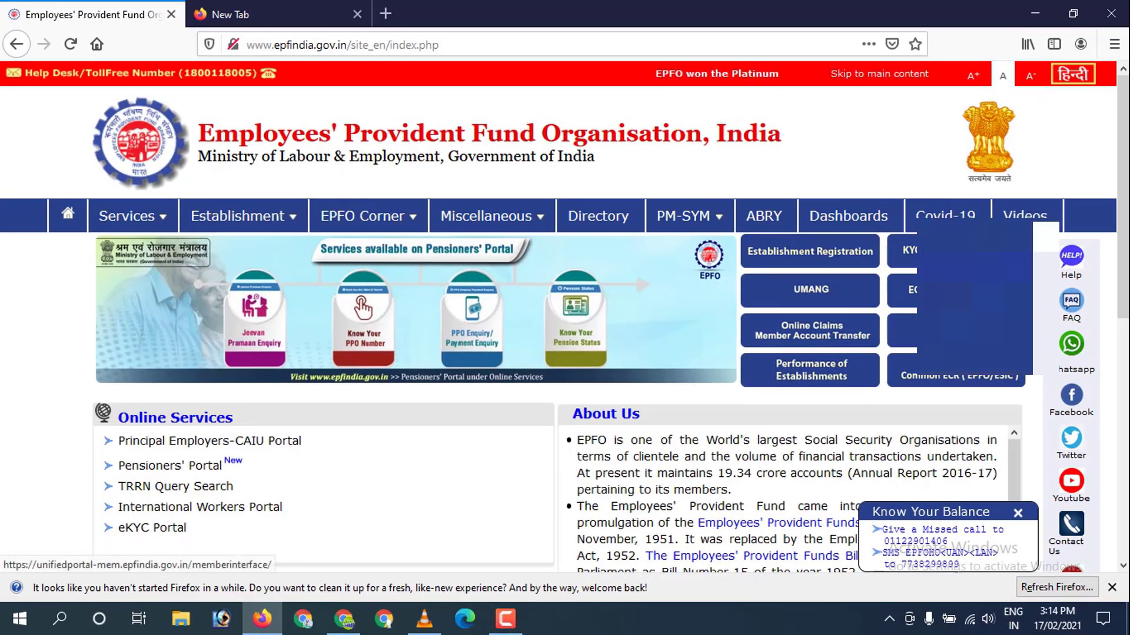
{"action": "left_click", "coordinate": [938, 253]}
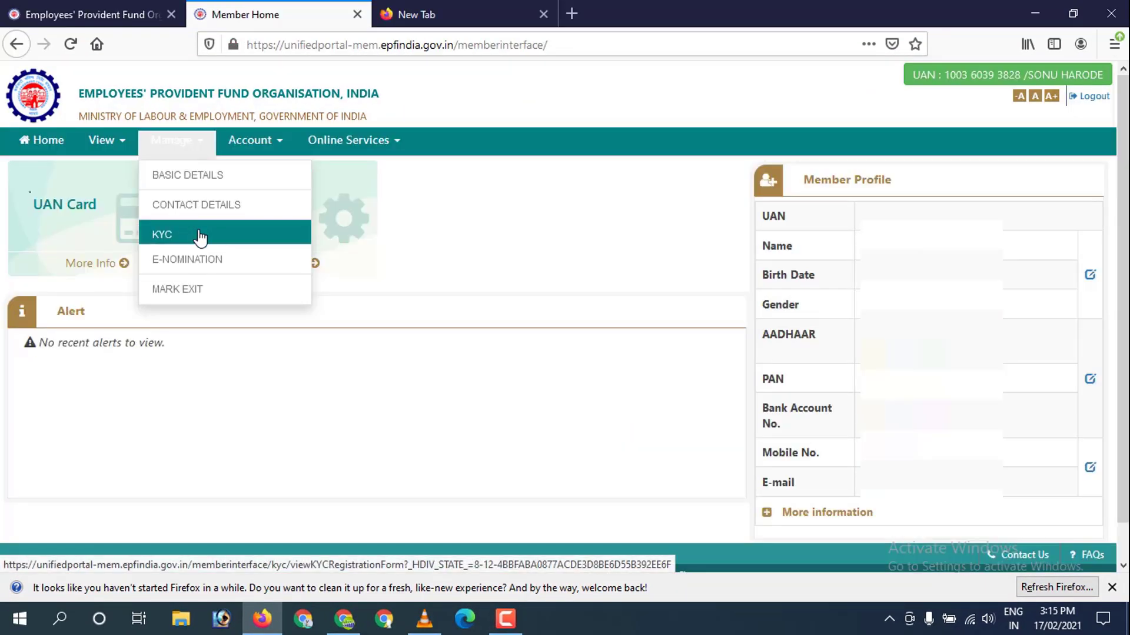
{"action": "left_click", "coordinate": [198, 230]}
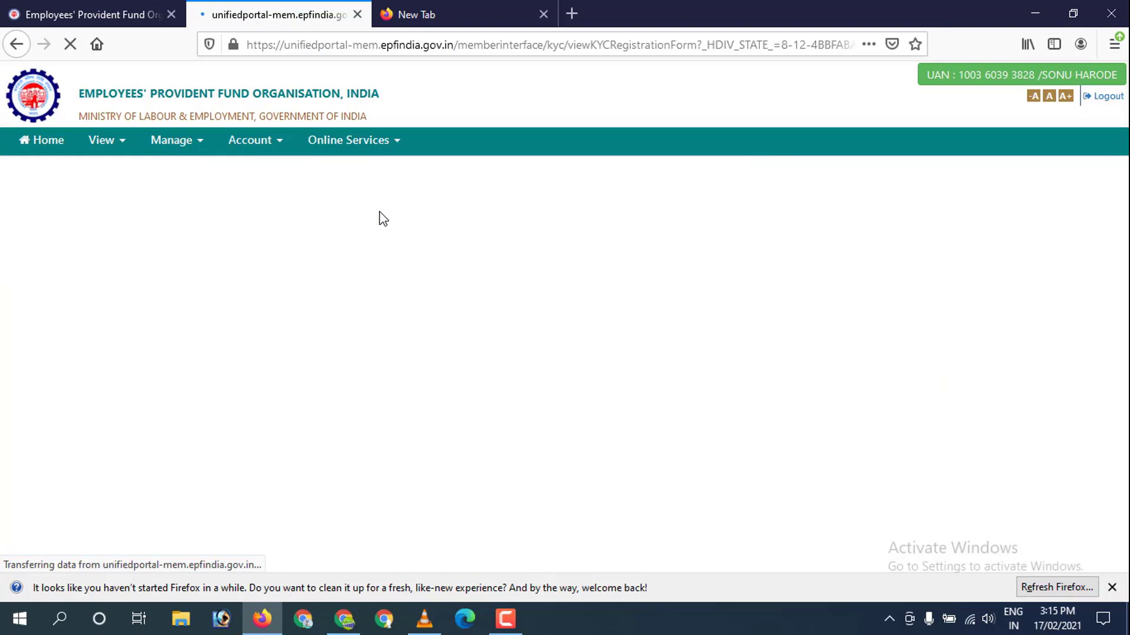
{"action": "left_click", "coordinate": [464, 344]}
Enter the bank account number, its confirmation, and IFSC SBIN0000327.
{"action": "left_click", "coordinate": [664, 451]}
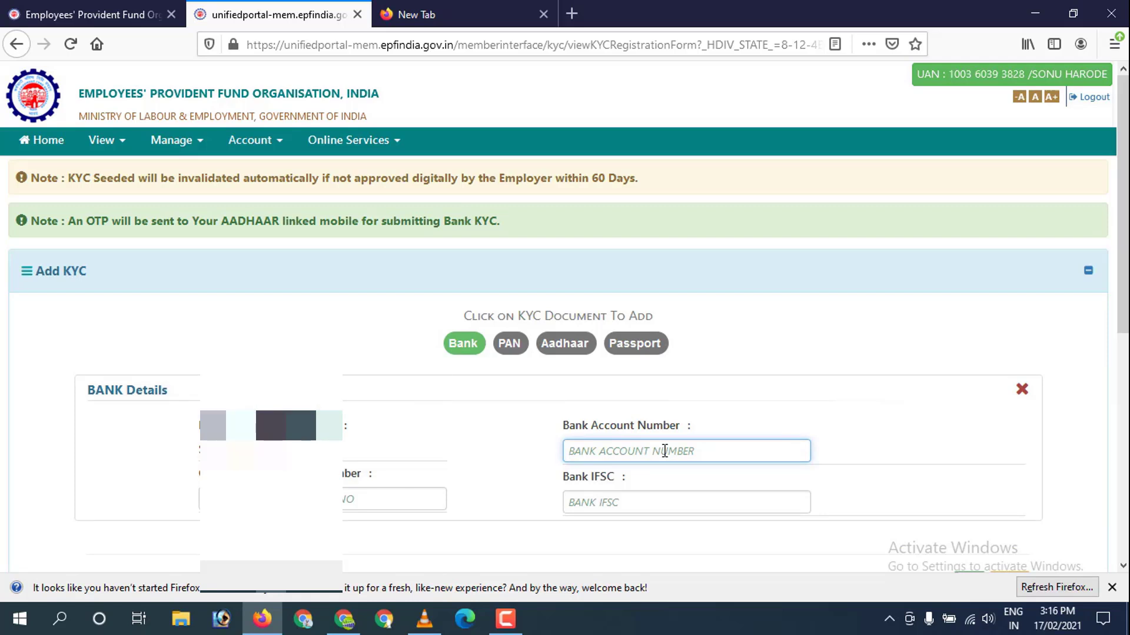
{"action": "type", "text": "12345678901"}
{"action": "key", "text": "Tab"}
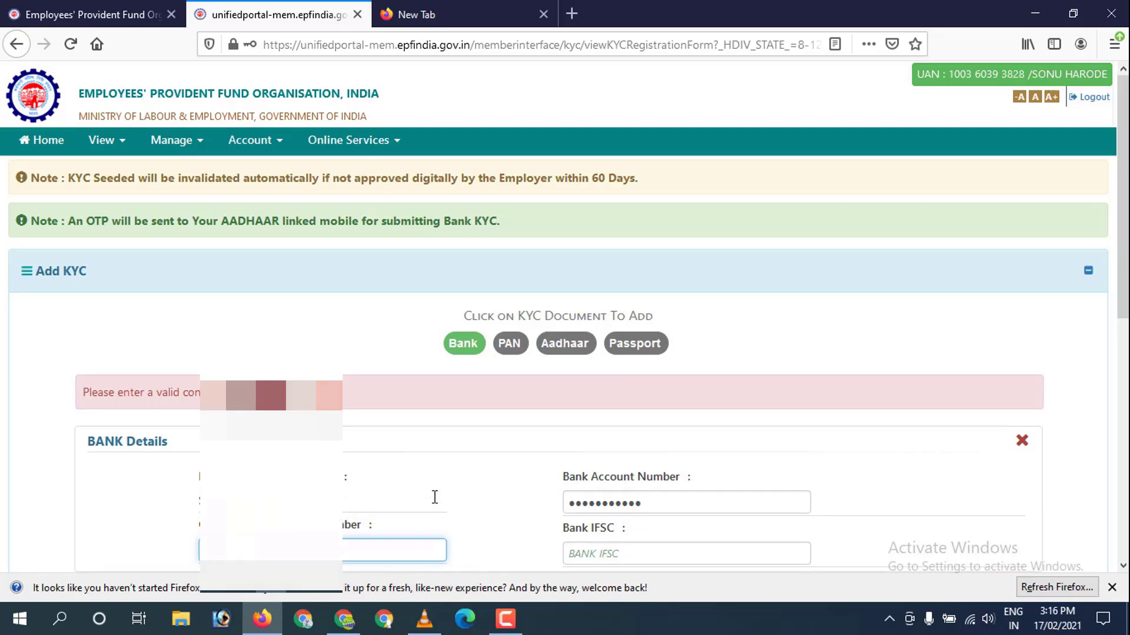
{"action": "left_click", "coordinate": [575, 502]}
{"action": "type", "text": "SBI"}
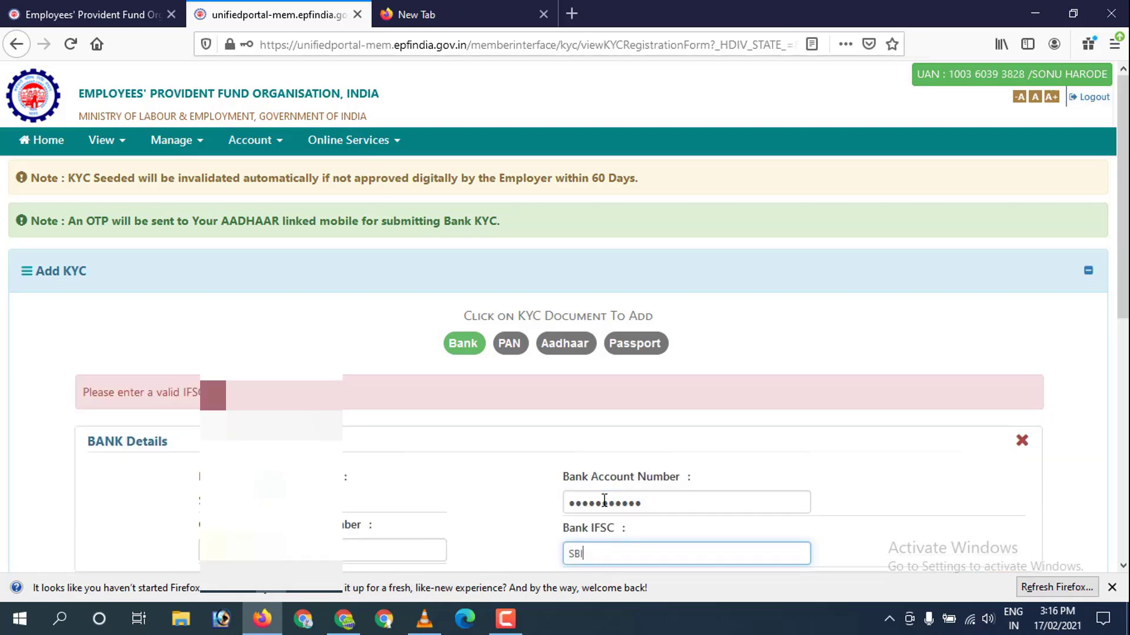
{"action": "type", "text": "N0000327"}
Verify the IFSC and save the bank details to bring up the Bank KYC OTP page.
{"action": "left_click", "coordinate": [981, 540]}
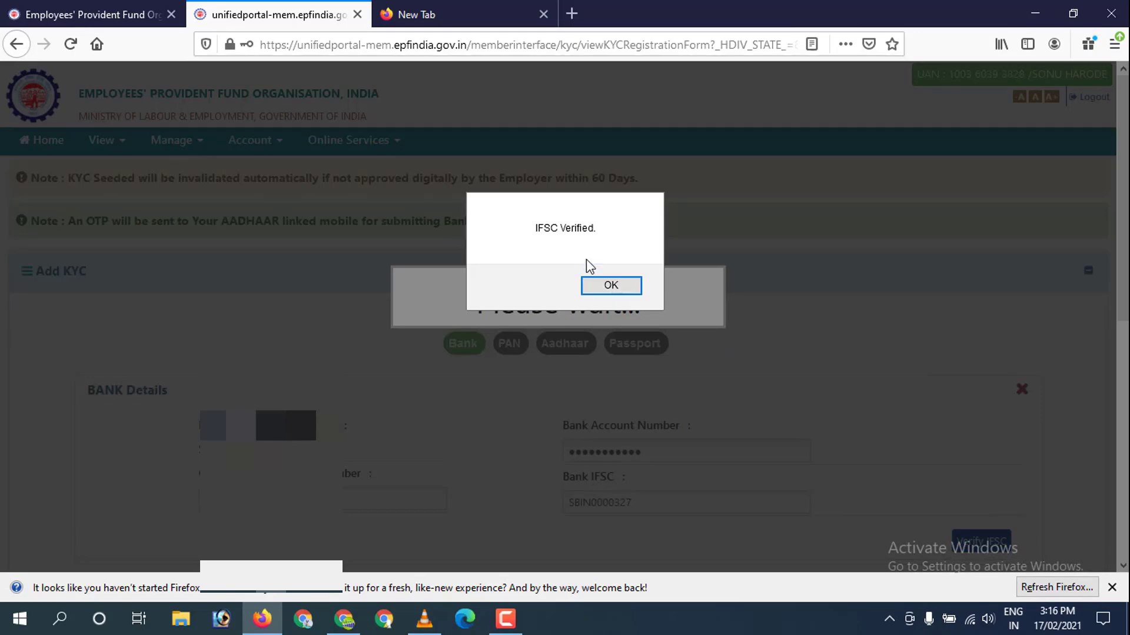
{"action": "left_click", "coordinate": [618, 289]}
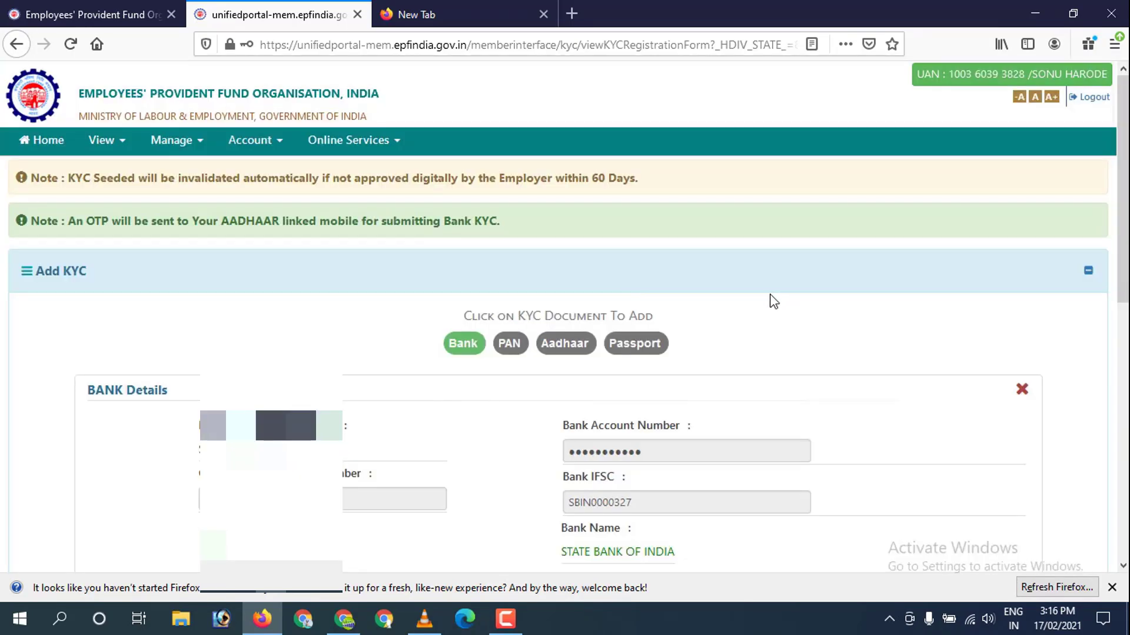
{"action": "scroll", "coordinate": [792, 308], "scroll_direction": "down", "scroll_amount": 4}
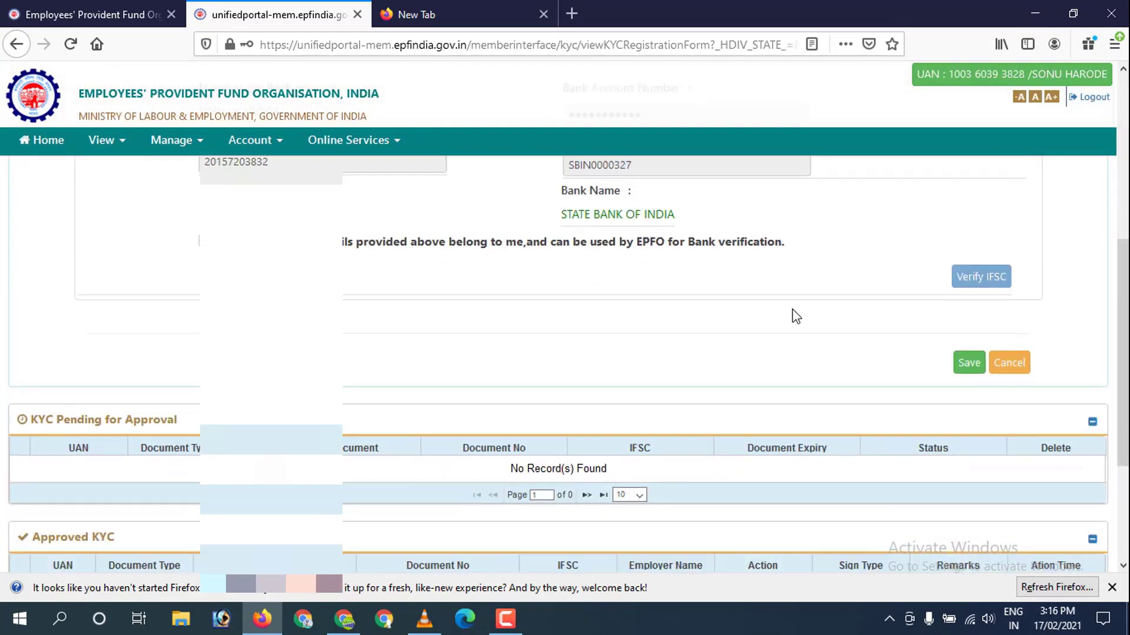
{"action": "scroll", "coordinate": [792, 316], "scroll_direction": "up", "scroll_amount": 2}
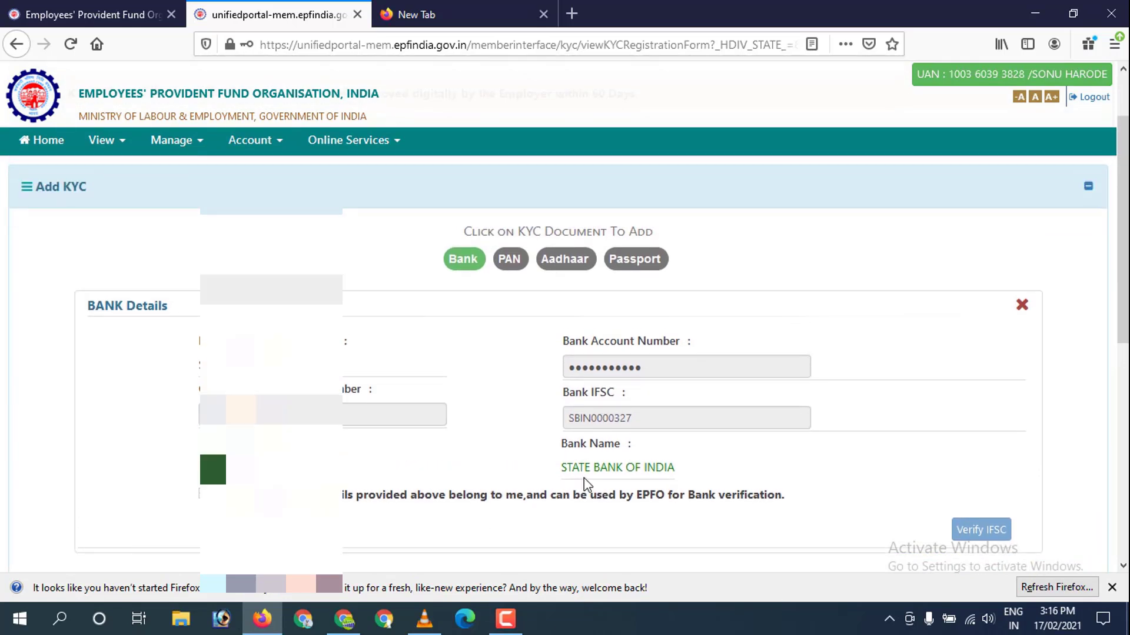
{"action": "scroll", "coordinate": [858, 483], "scroll_direction": "down", "scroll_amount": 1}
{"action": "left_click", "coordinate": [969, 531]}
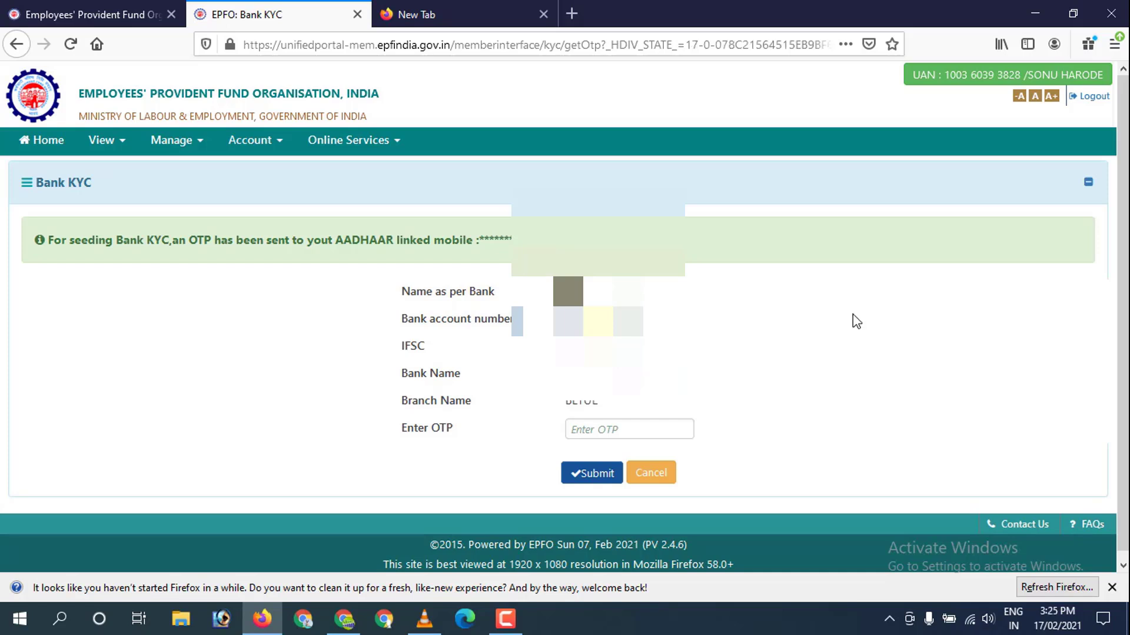
Enter and submit the OTP sent to the Aadhaar-linked mobile.
{"action": "left_click", "coordinate": [659, 432]}
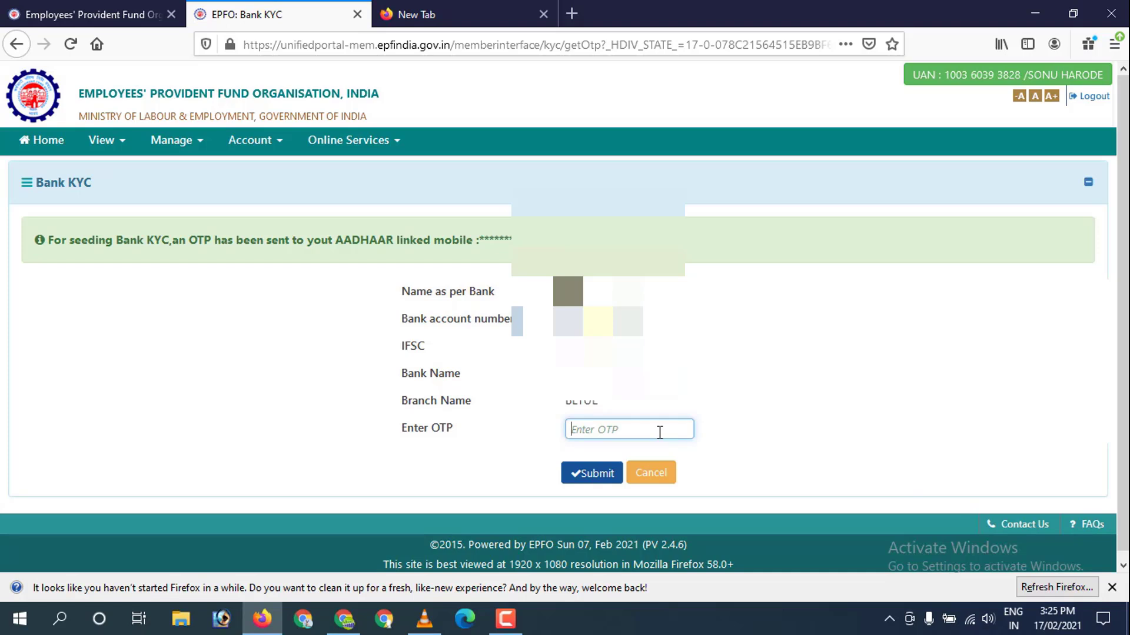
{"action": "type", "text": "****"}
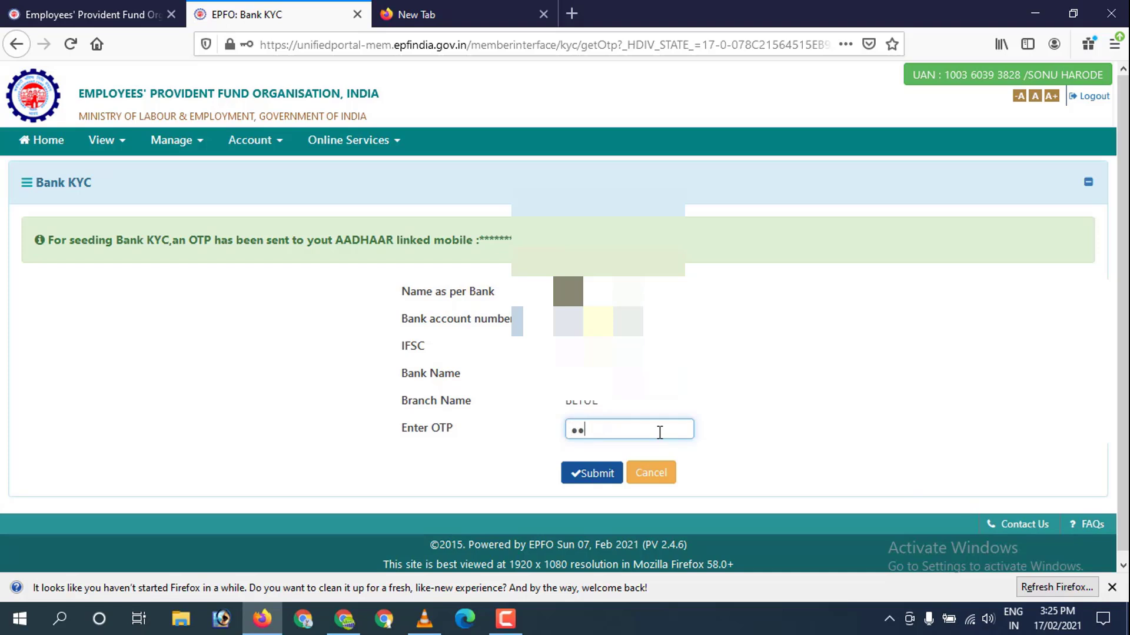
{"action": "type", "text": "**"}
{"action": "left_click", "coordinate": [590, 472]}
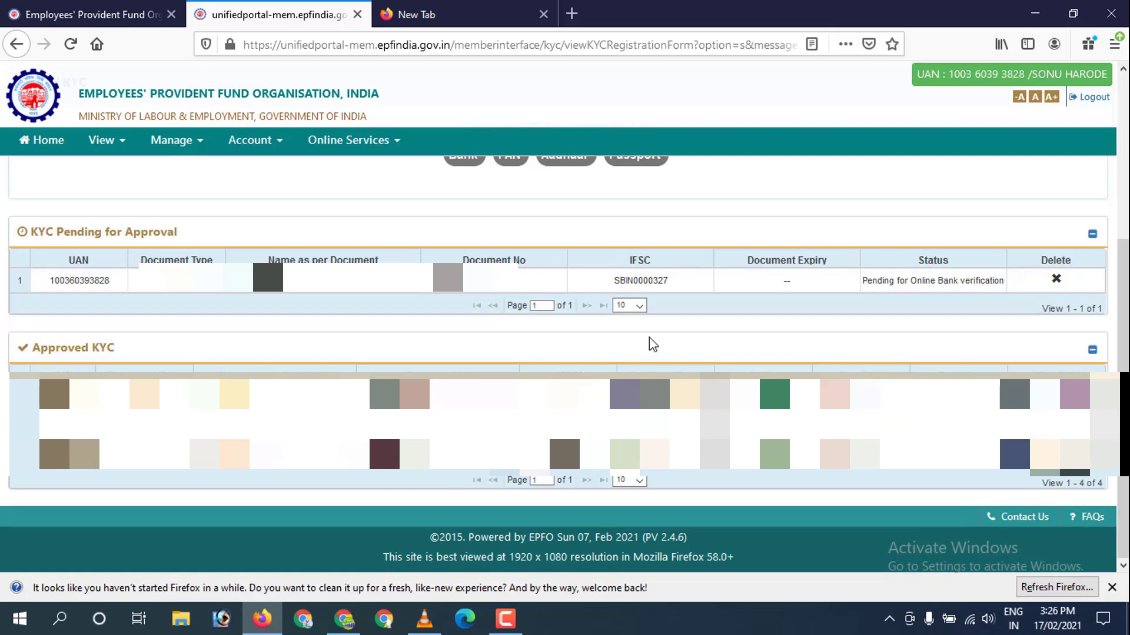
{"action": "scroll", "coordinate": [679, 239], "scroll_direction": "up", "scroll_amount": 4}
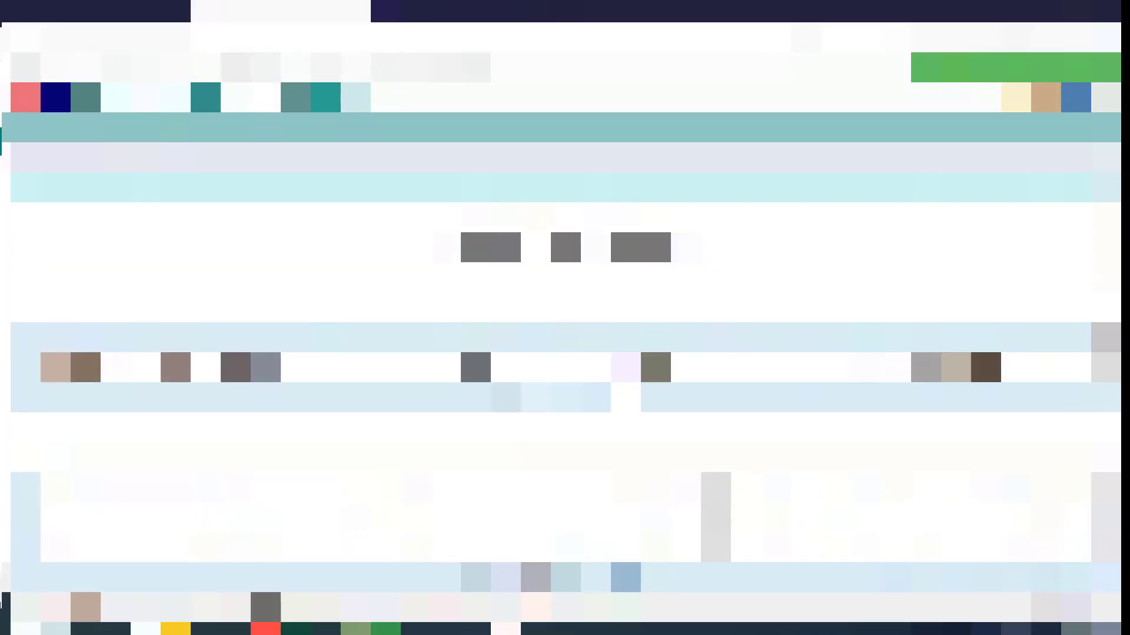